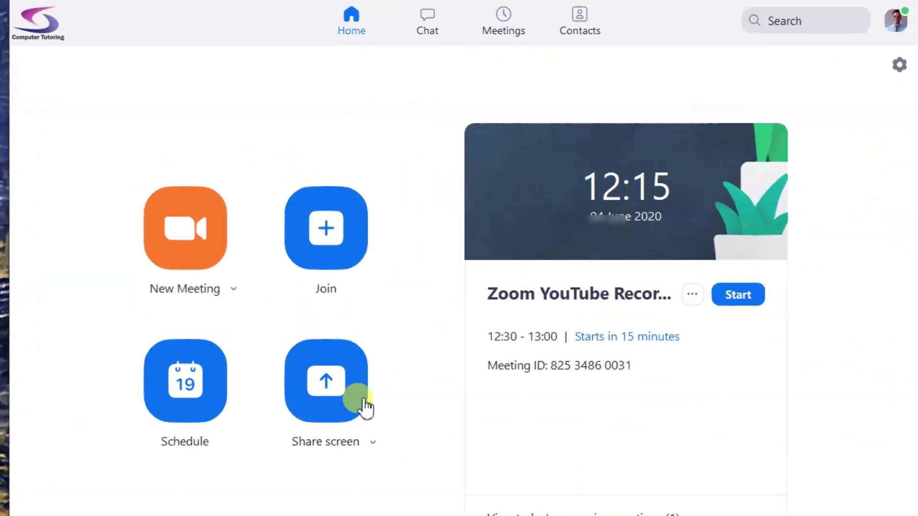
Start scheduling a new meeting titled 'YouTube Recording Session'
click(138, 423)
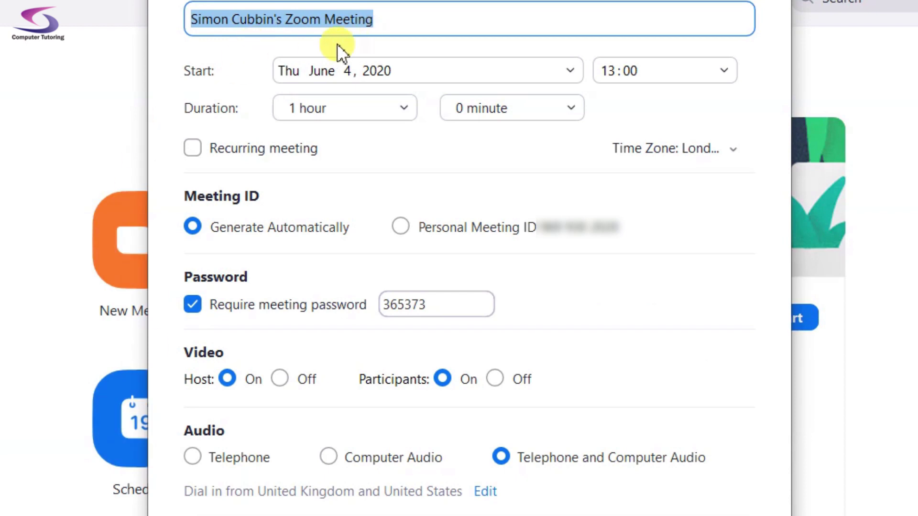
text(YouTube )
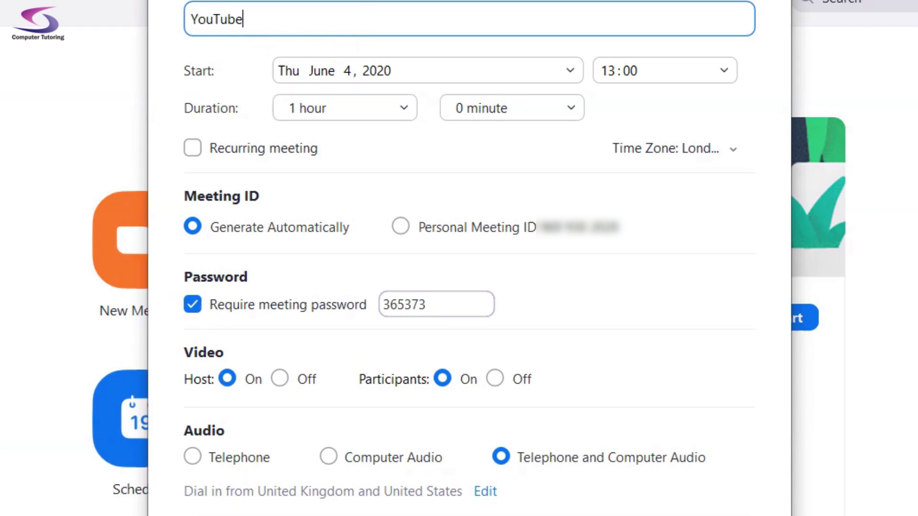
text(Recording Session)
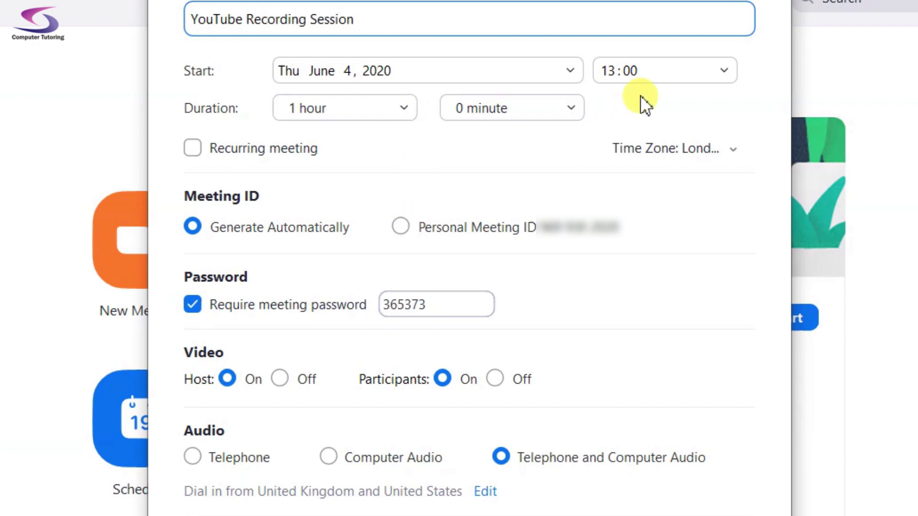
Set the start time to 11:30 and keep the time zone on London
click(720, 71)
click(668, 104)
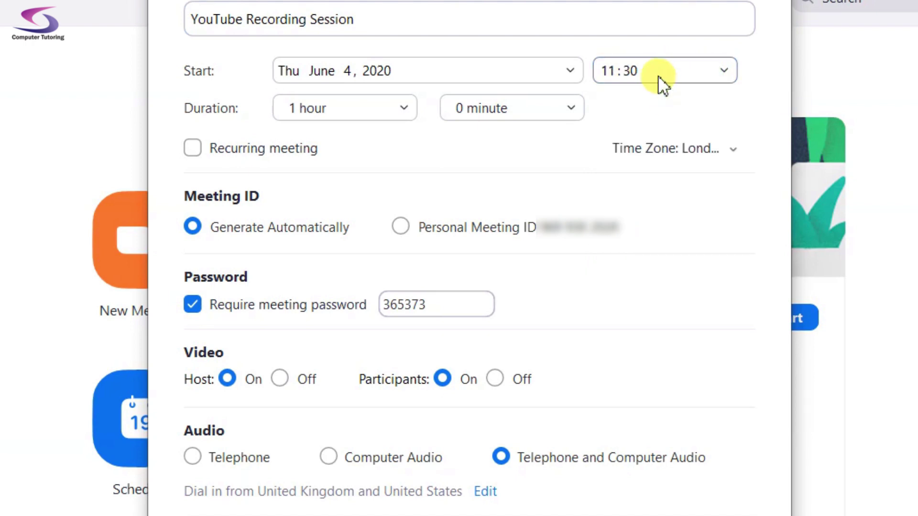
click(731, 152)
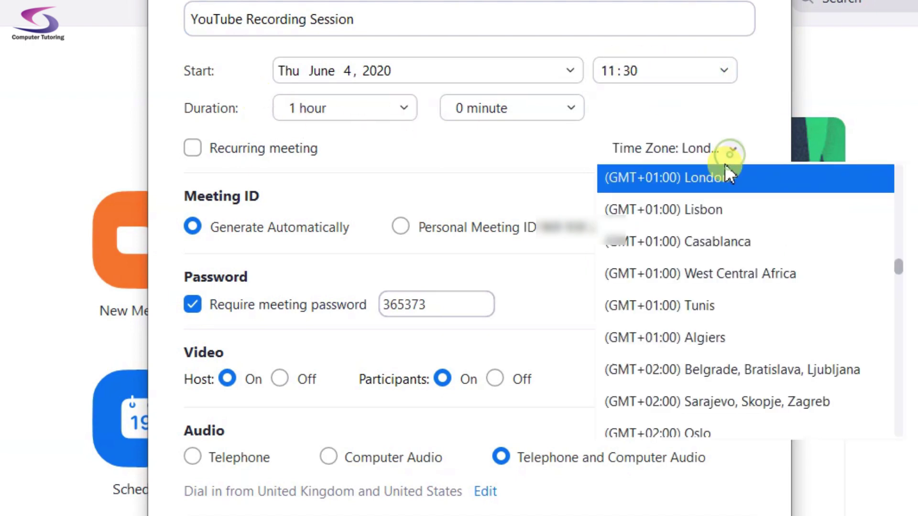
click(679, 171)
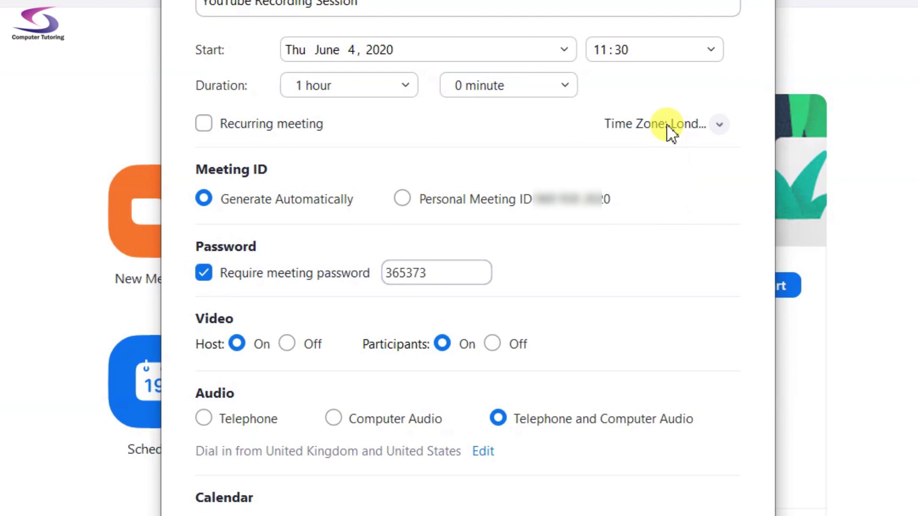
Keep London as the time zone and use an automatically generated meeting ID
click(677, 148)
click(378, 113)
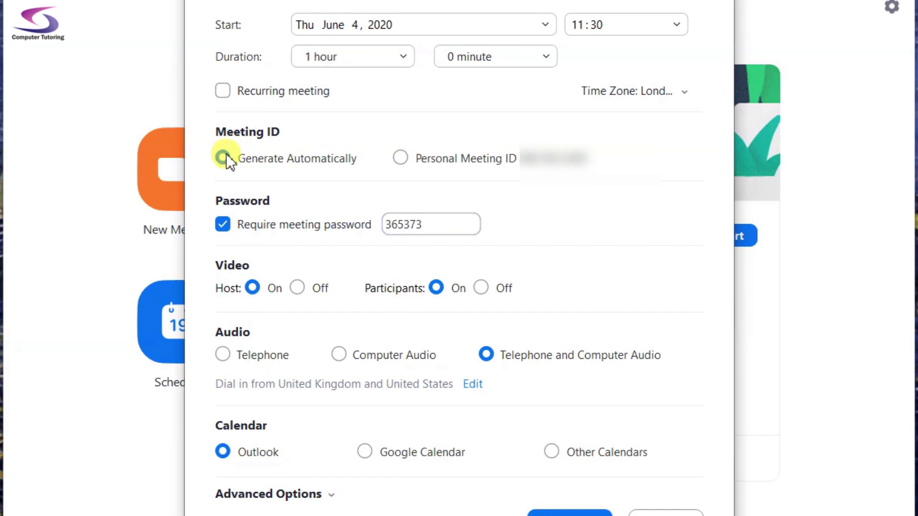
click(469, 162)
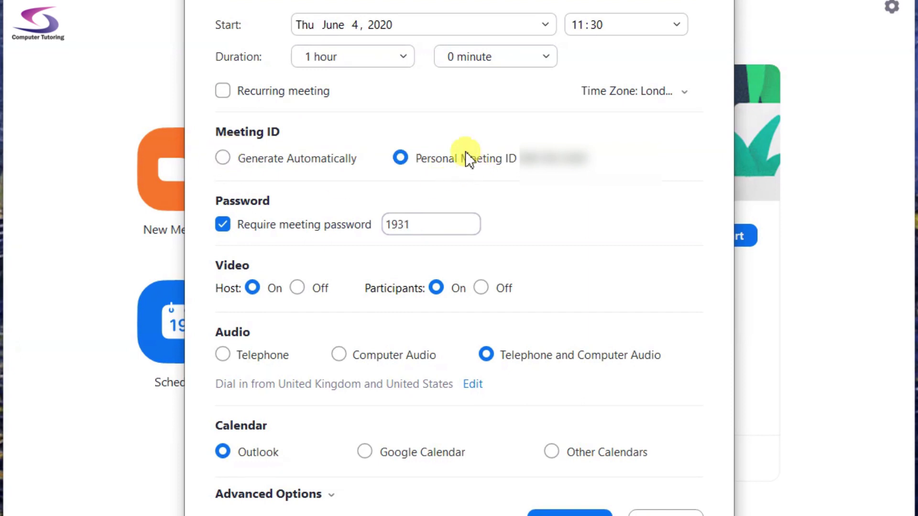
click(294, 165)
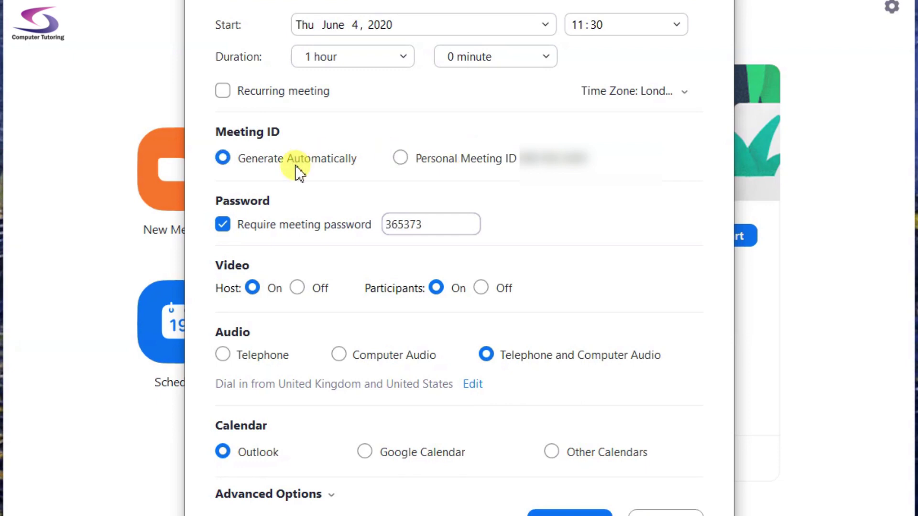
Replace the meeting password with a custom one and leave video on for host and participants
drag(436, 220, 330, 220)
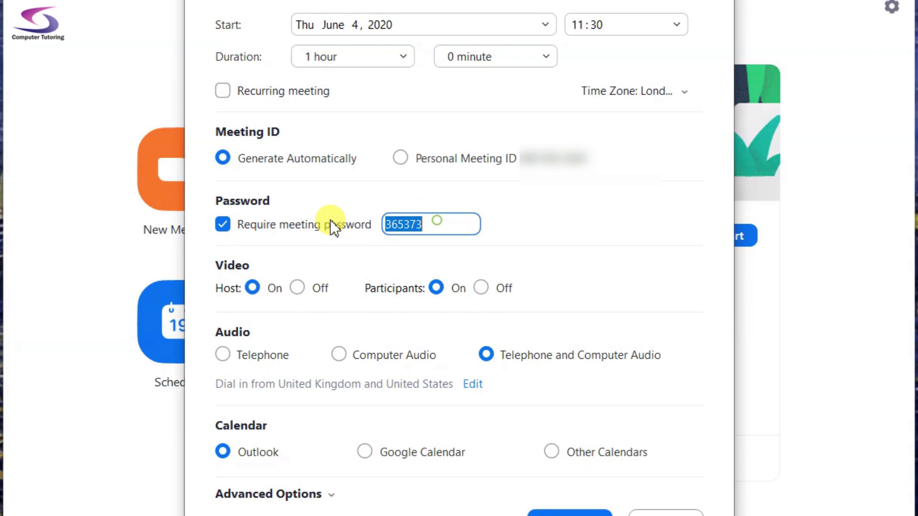
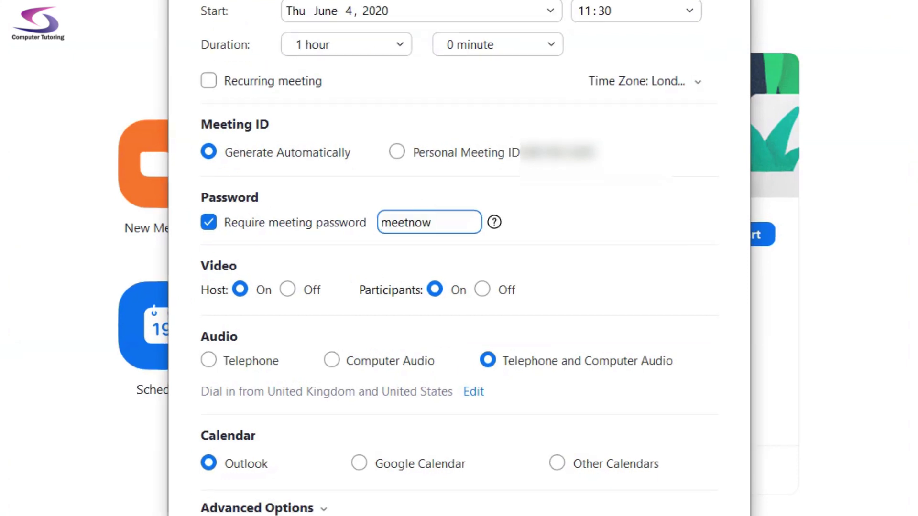
click(299, 288)
click(240, 287)
click(430, 293)
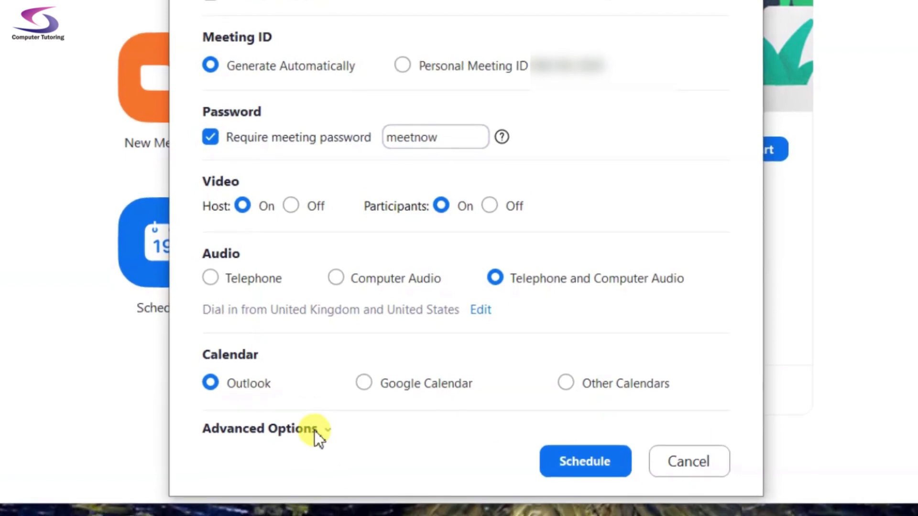
Expand Advanced Options, leaving Outlook as the calendar
click(315, 428)
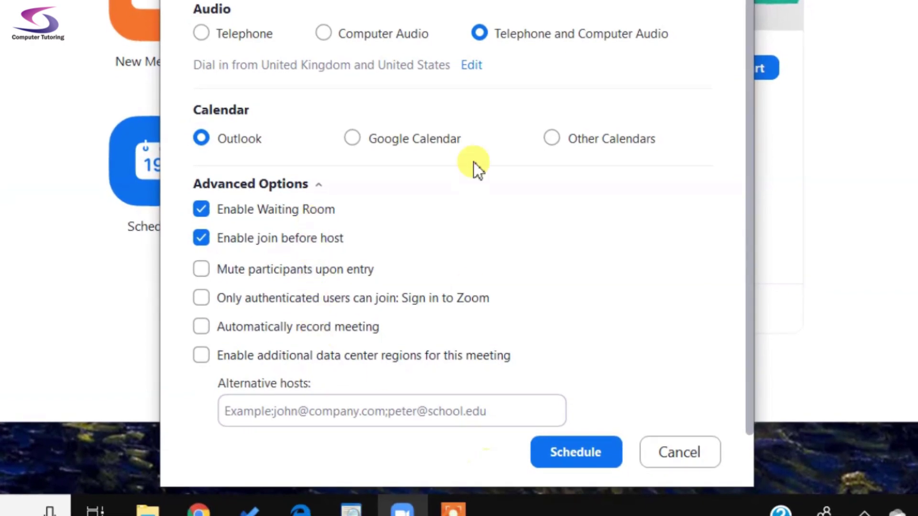
Schedule the meeting and save the Outlook invite for 11:30–12:30 on 04/06/2020
click(579, 455)
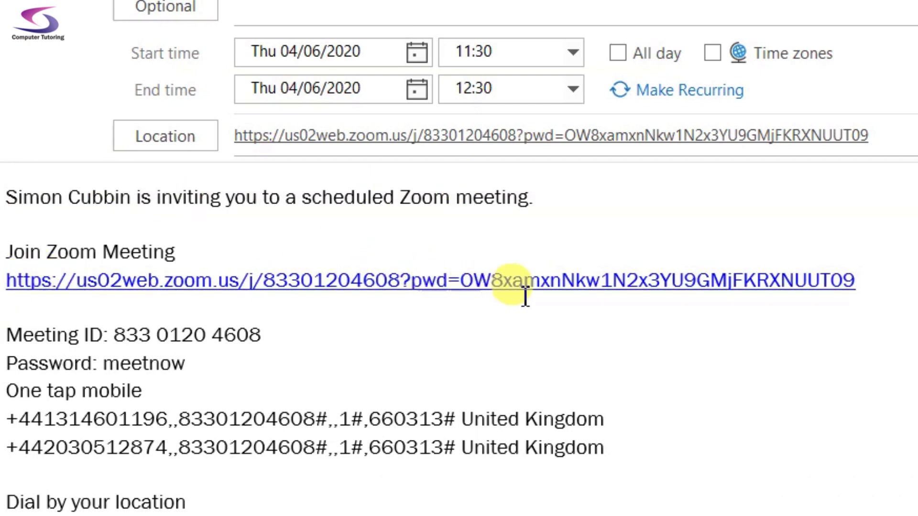
click(165, 334)
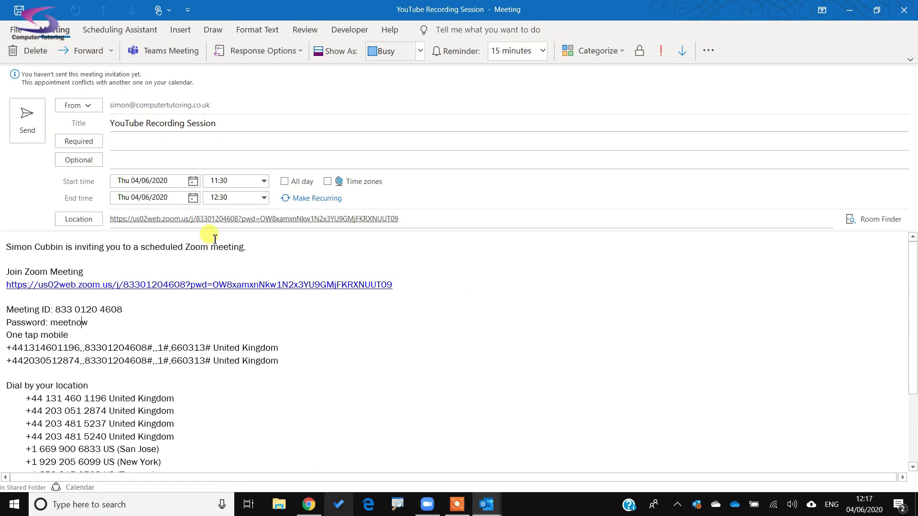
click(17, 9)
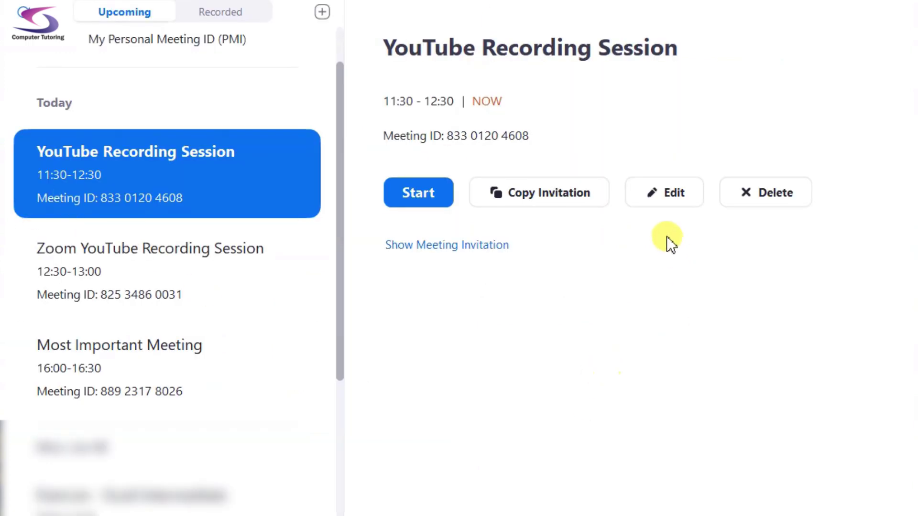
Show the meeting invitation and highlight its meeting ID and password lines
click(502, 246)
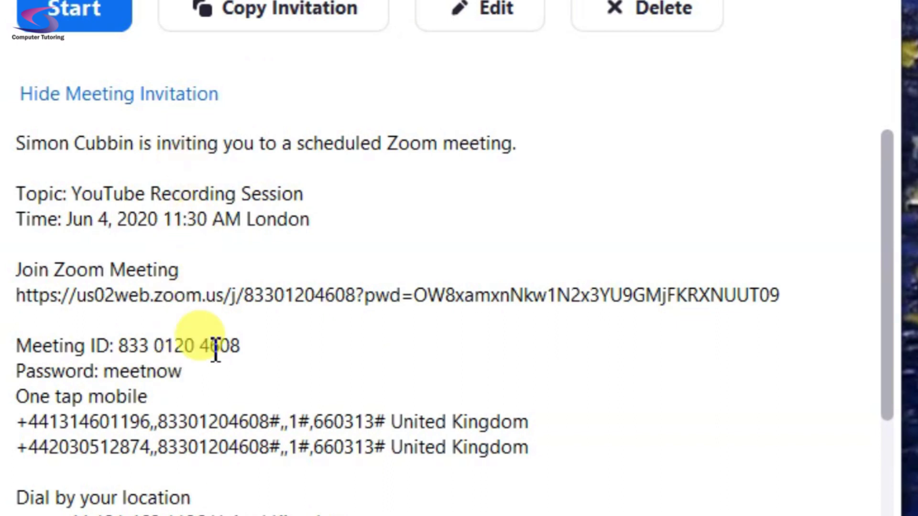
drag(193, 368, 12, 268)
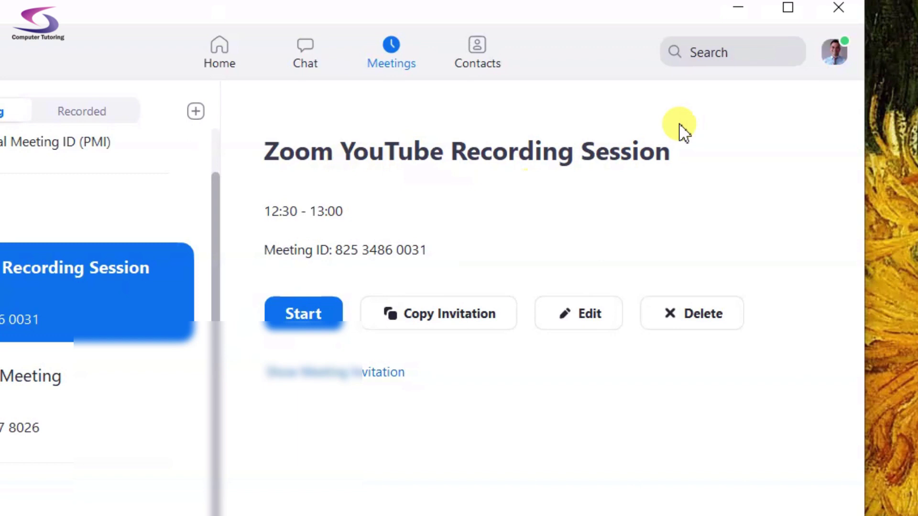
Choose My Profile from the profile picture menu to open the web portal
click(836, 54)
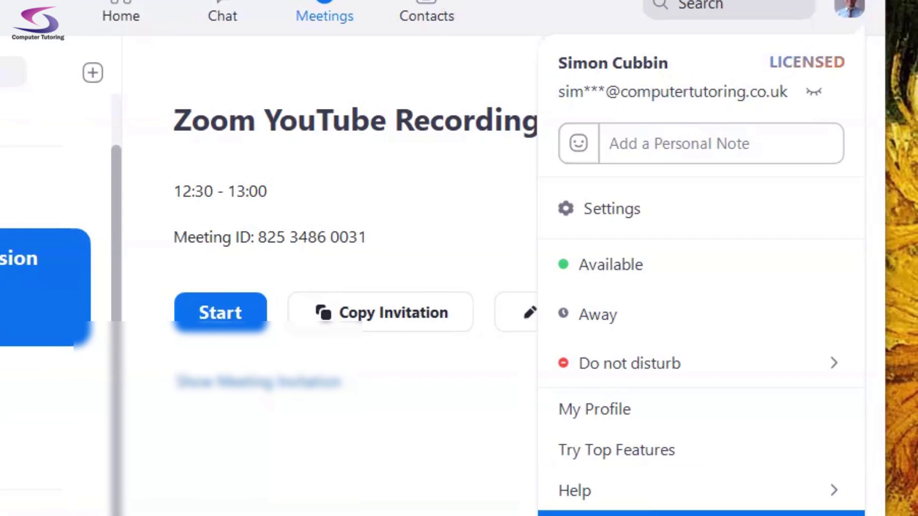
click(630, 426)
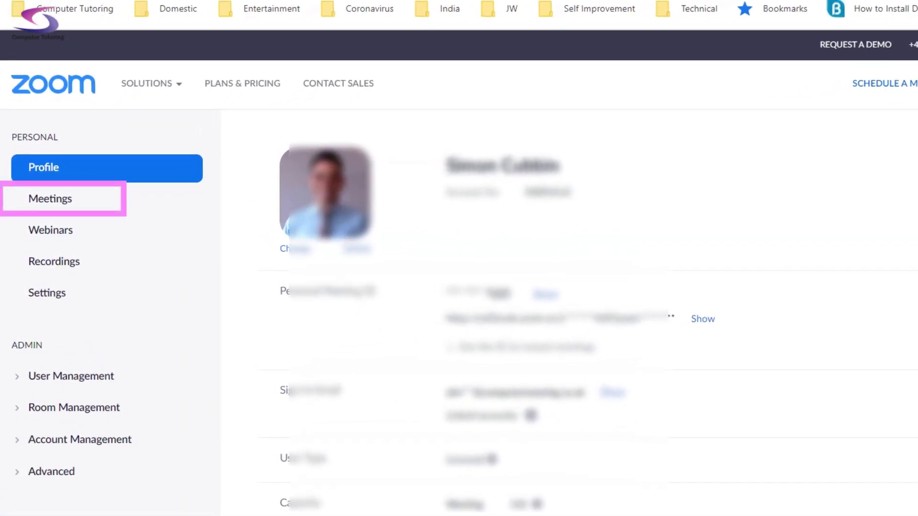
Open Zoom YouTube Recording Session under Meetings and delete its 4-question Zoom Meeting Poll
click(53, 205)
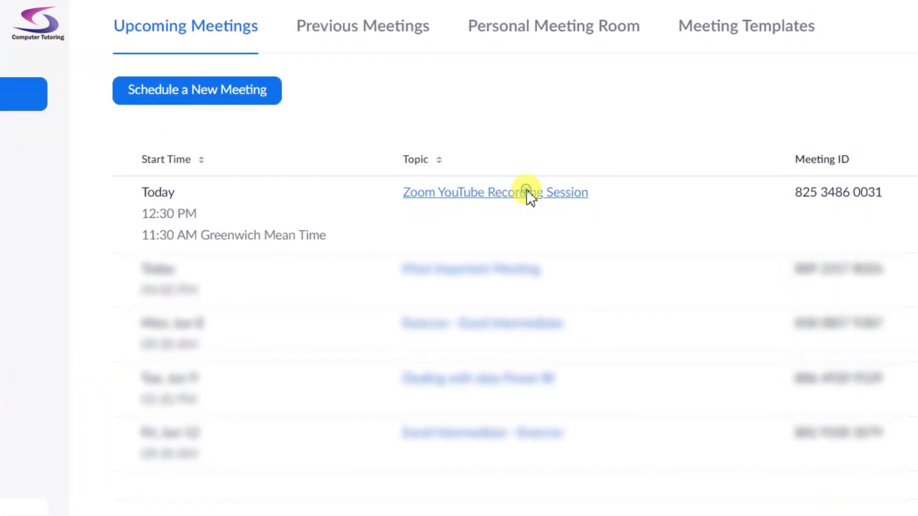
click(525, 191)
scroll(581, 242, down, 15)
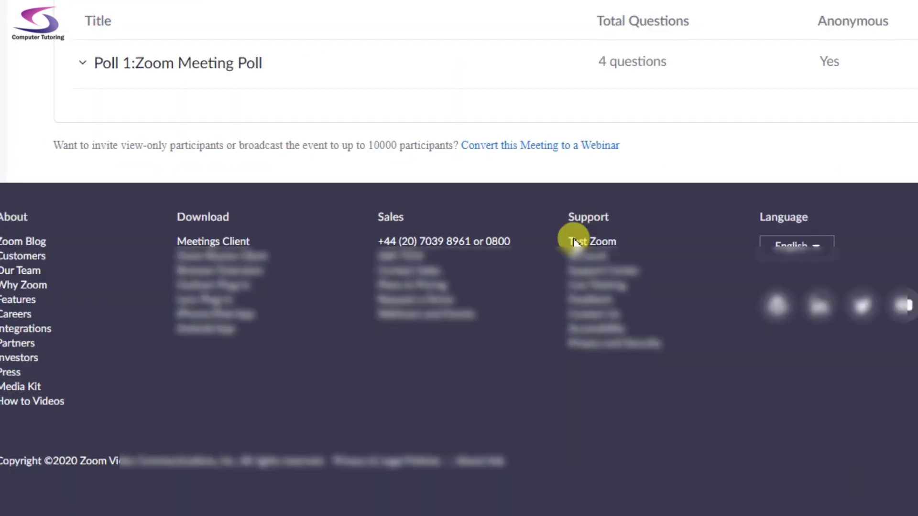
scroll(303, 212, up, 5)
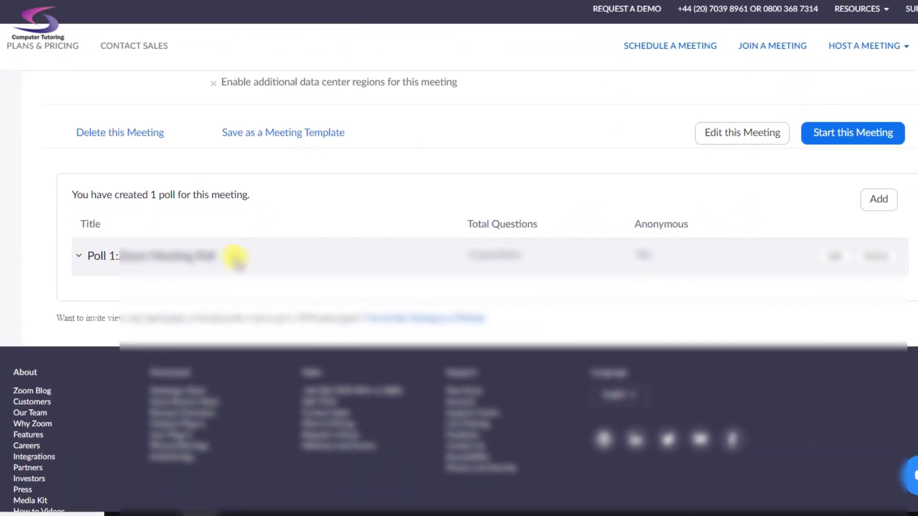
click(872, 259)
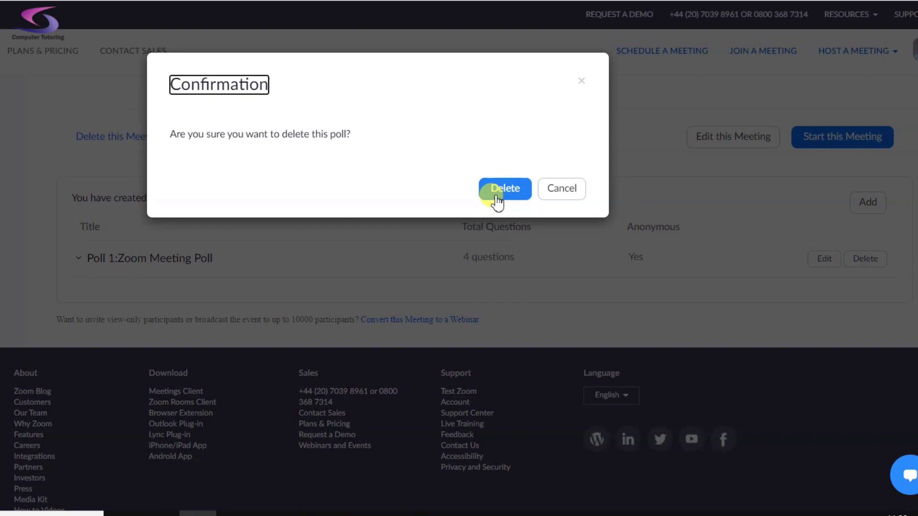
click(497, 201)
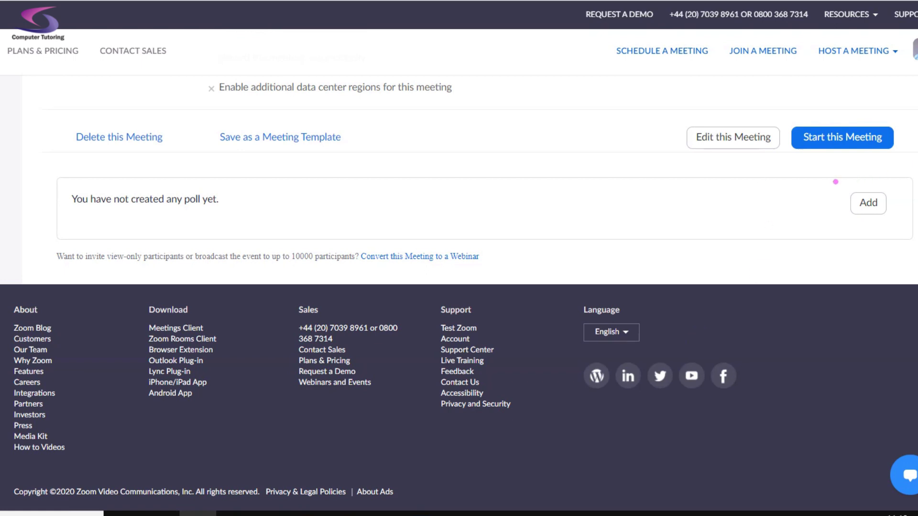
Add a poll titled 'Zoom Questions', tick Anonymous, and place the cursor in the first question
click(868, 201)
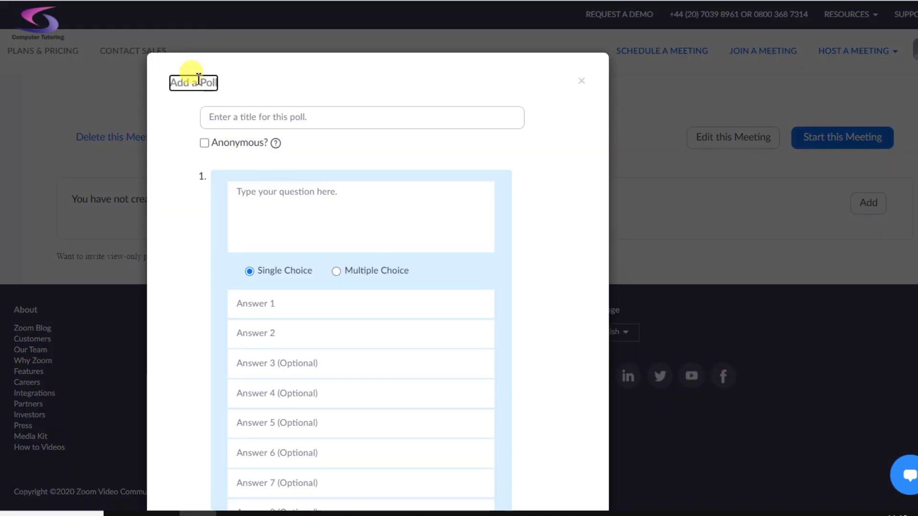
click(254, 114)
text(Zoom Que)
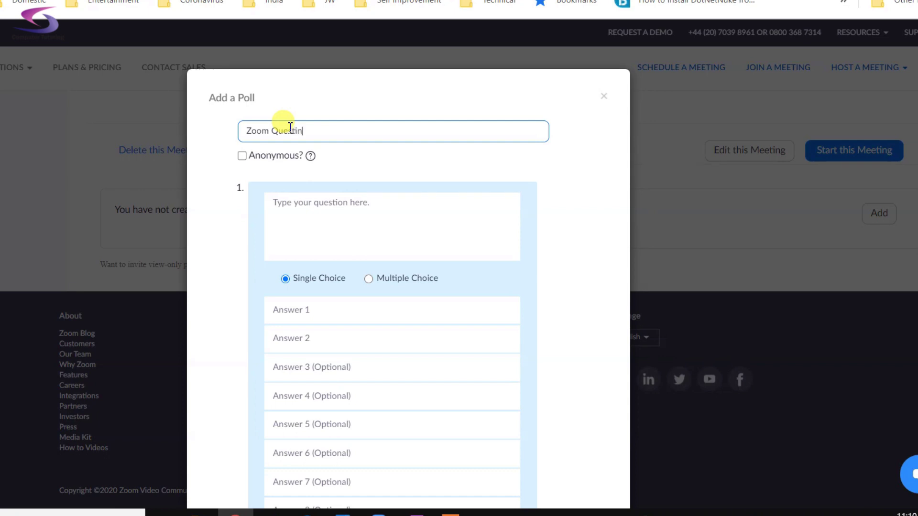
text(stions)
click(317, 199)
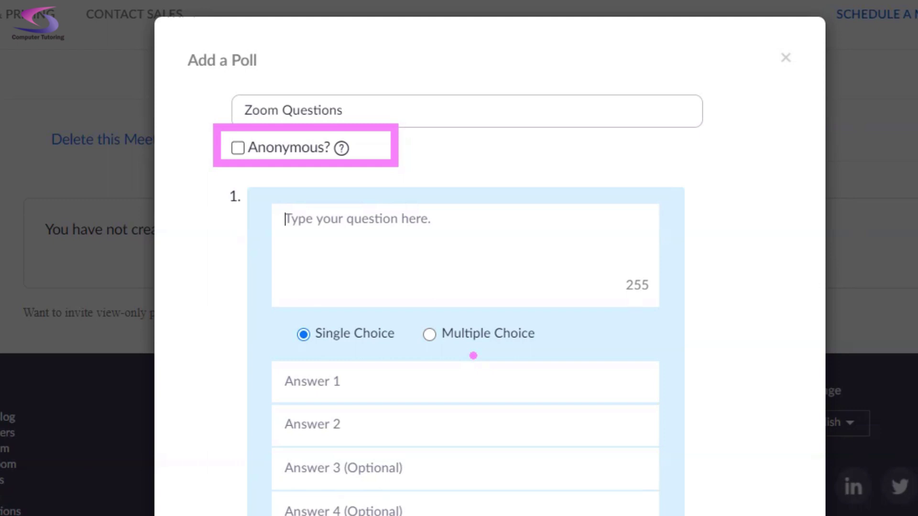
click(238, 148)
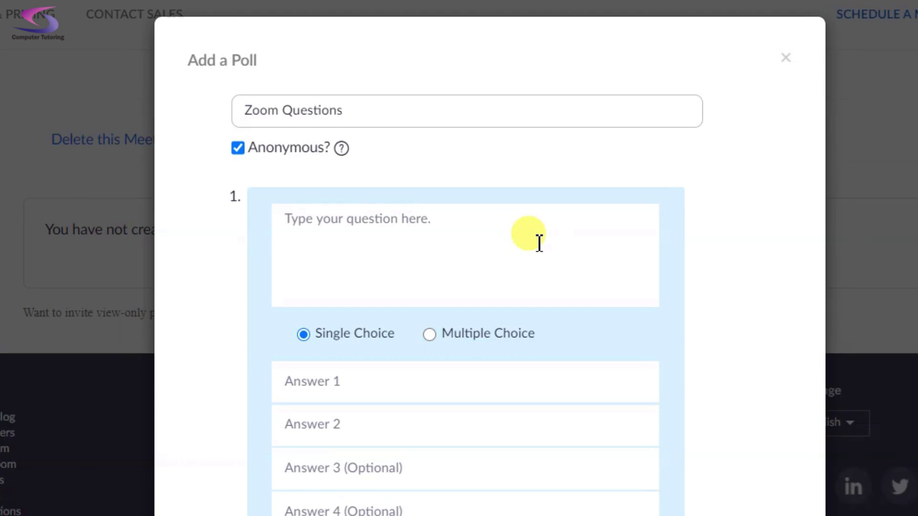
click(445, 224)
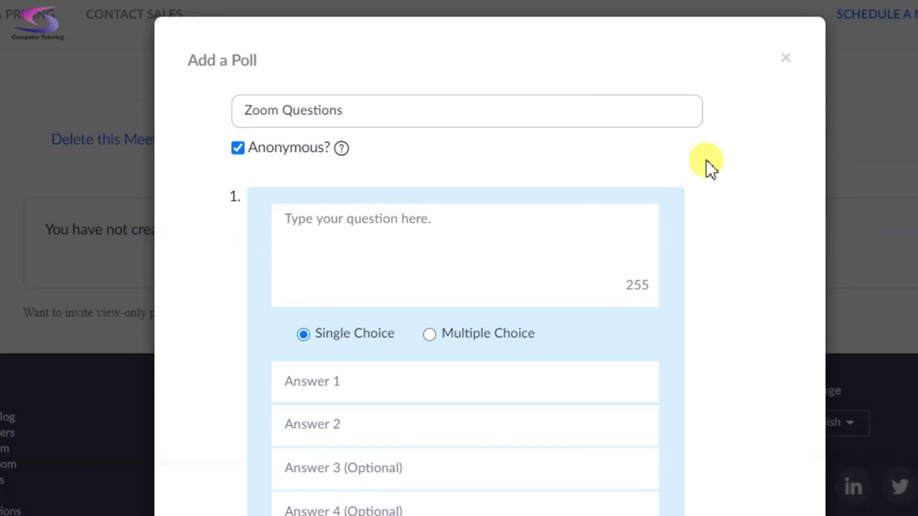
Enter question 1: 'Do you feel Zoom meetings are easier to concentrate on than normal?'
text(Do you fee)
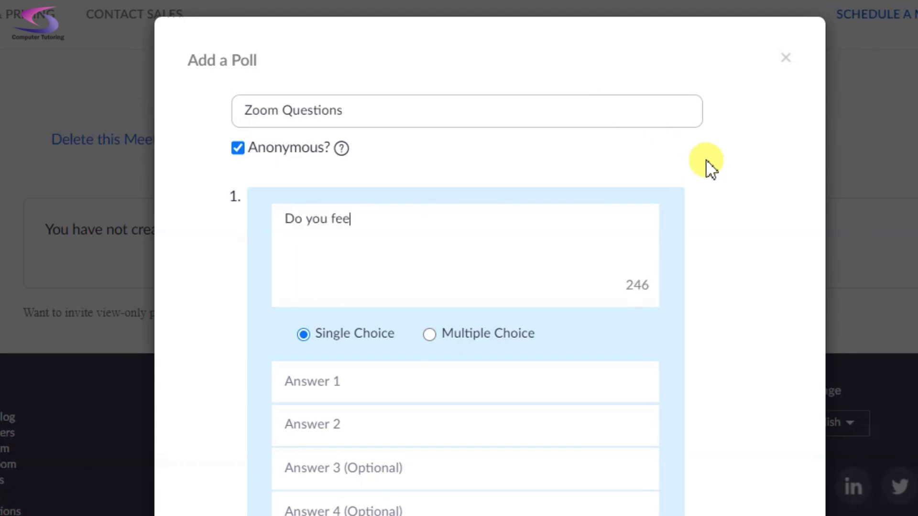
text(l Zoom meetings are easier to concent)
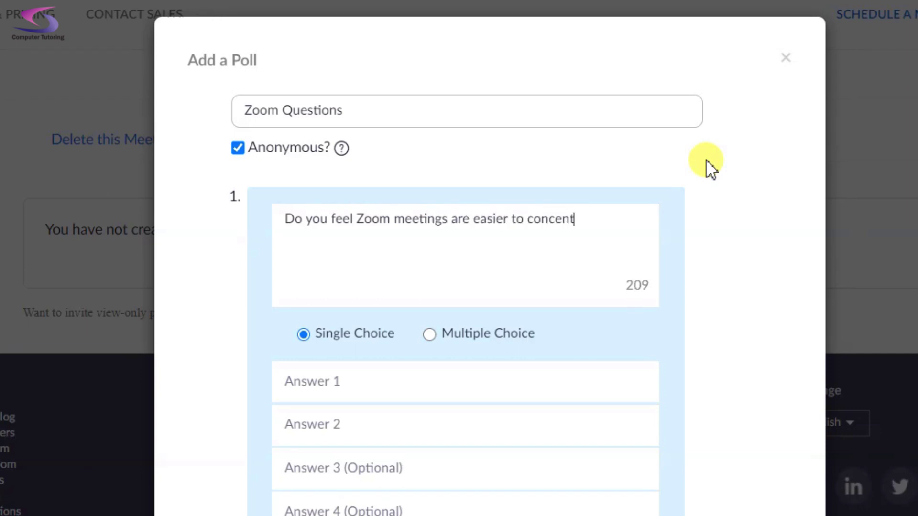
text(rate on that)
key(BackSpace)
key(BackSpace)
key(BackSpace)
key(BackSpace)
text(an normal?)
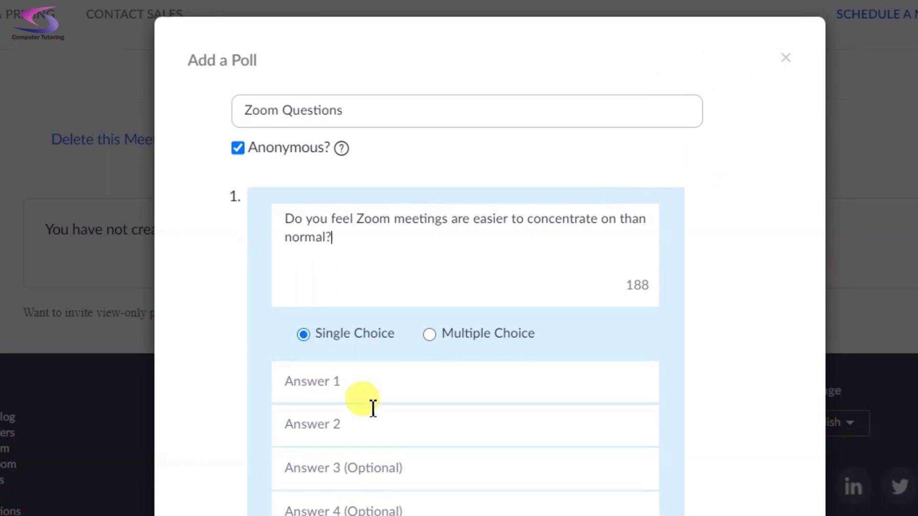
Give question 1 the answers Yes and No, then add a second question
click(386, 385)
scroll(387, 385, down, 2)
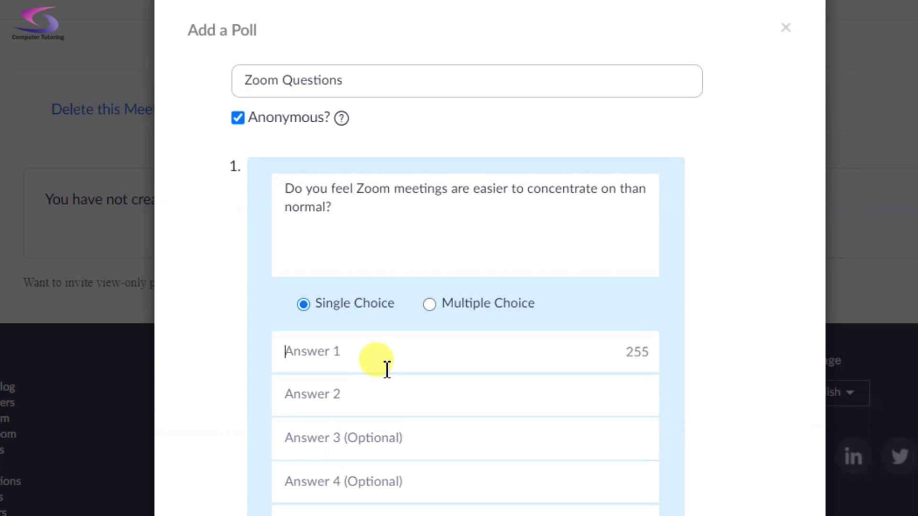
text(Yes)
key(Tab)
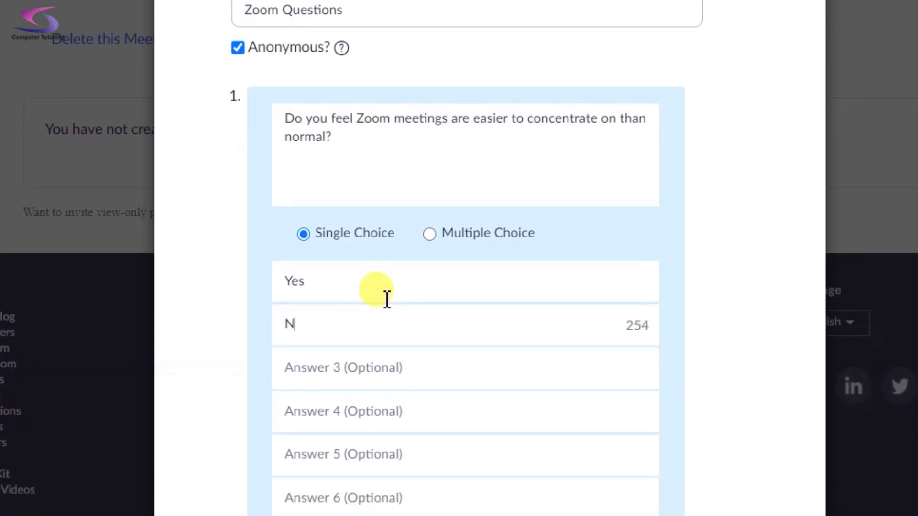
text(No)
scroll(486, 281, down, 5)
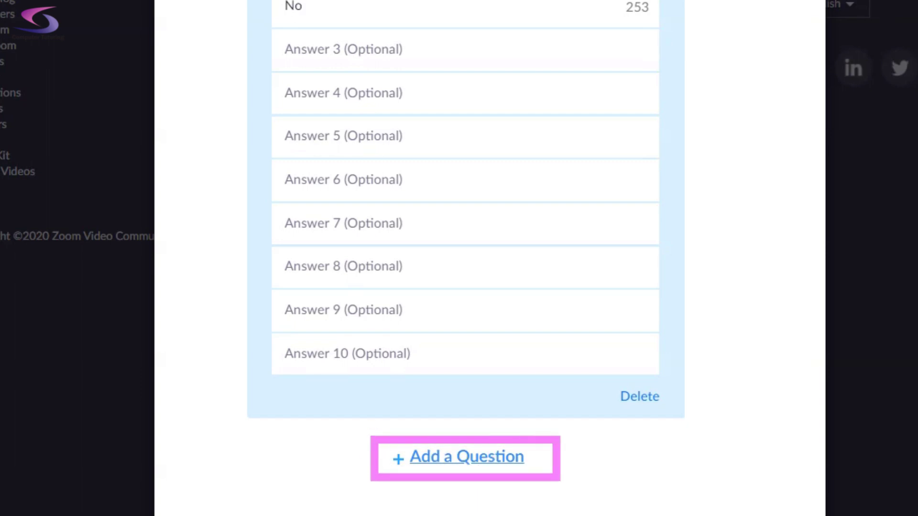
click(505, 459)
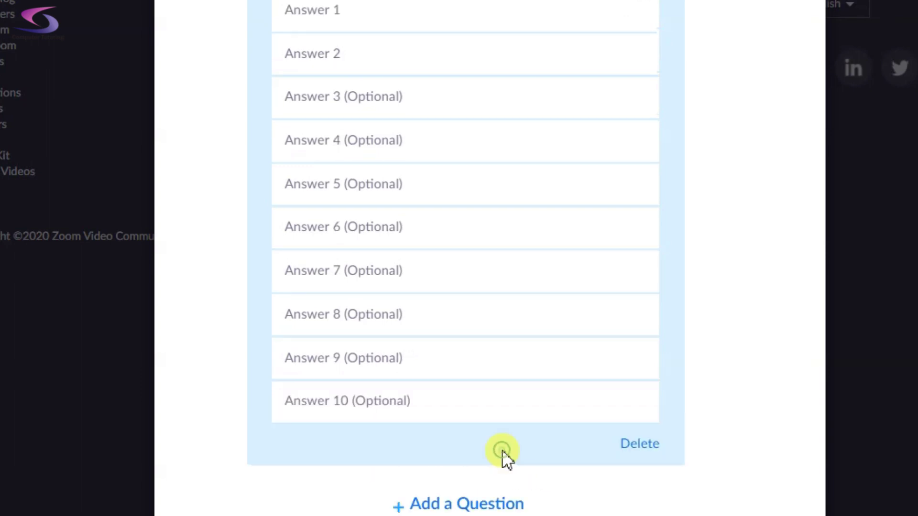